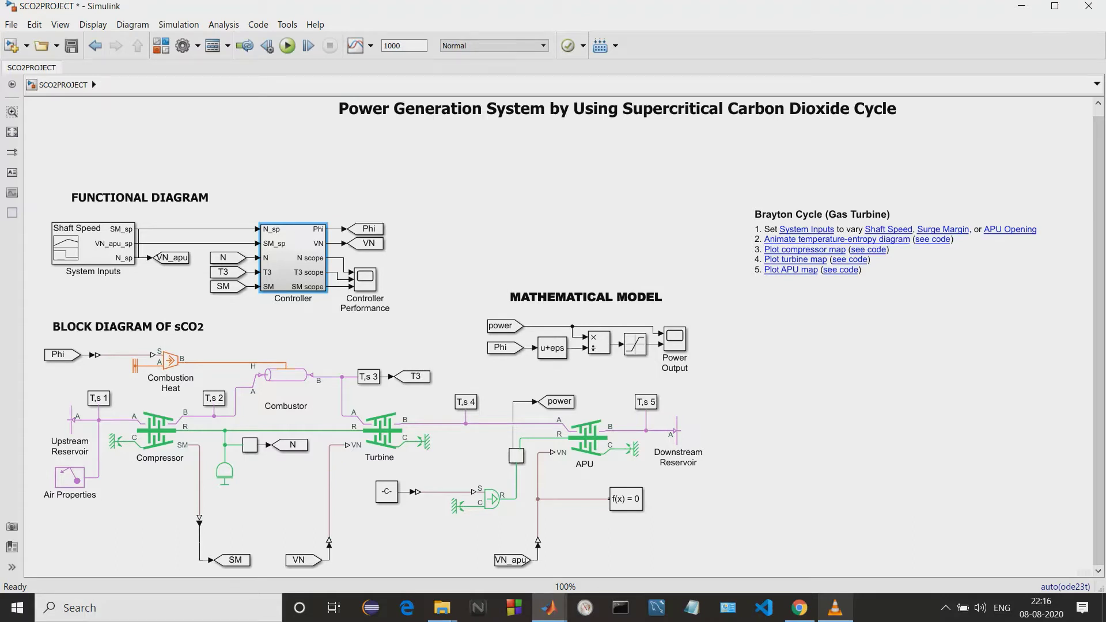
Step: Point out the functional diagram, mathematical model and sCO2 block diagram sections by selecting their headings
left_click(139, 196)
left_click(139, 197)
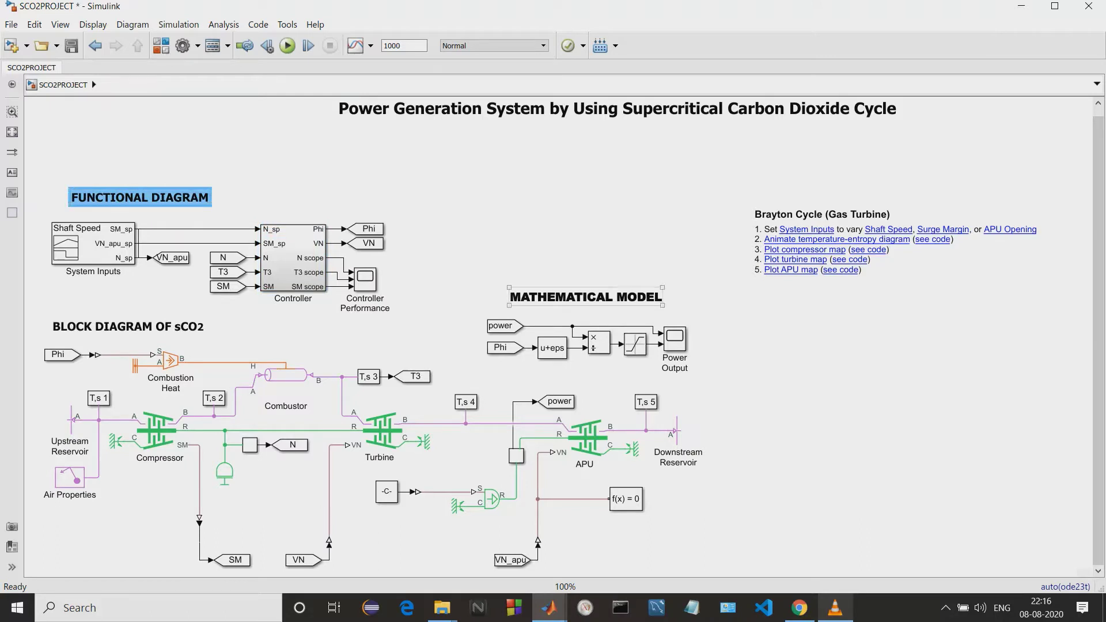
left_click(585, 297)
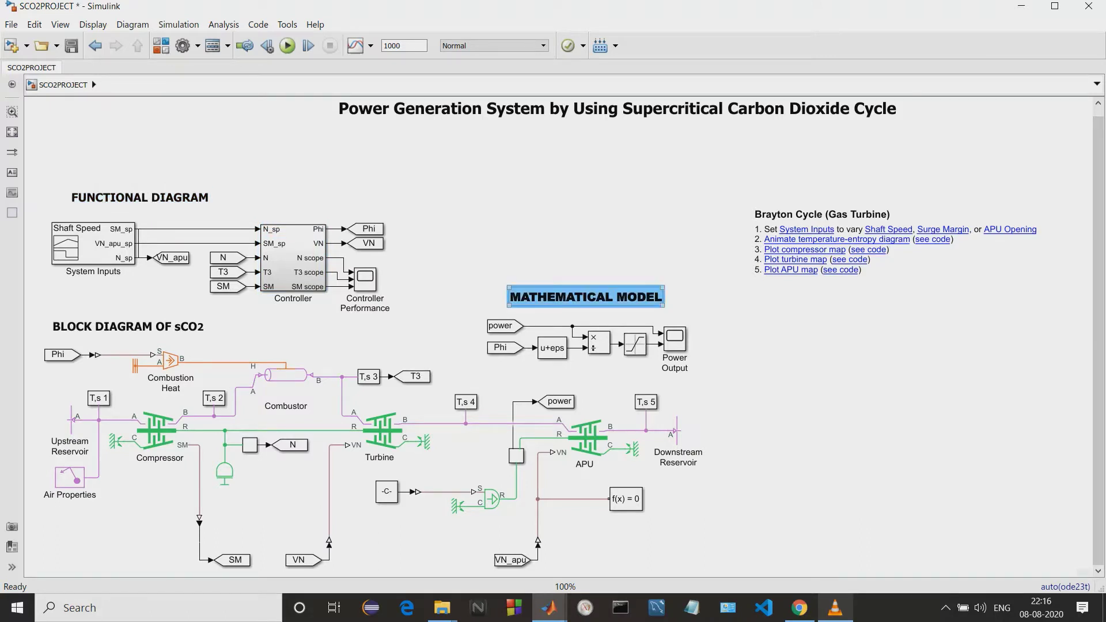
left_click(128, 326)
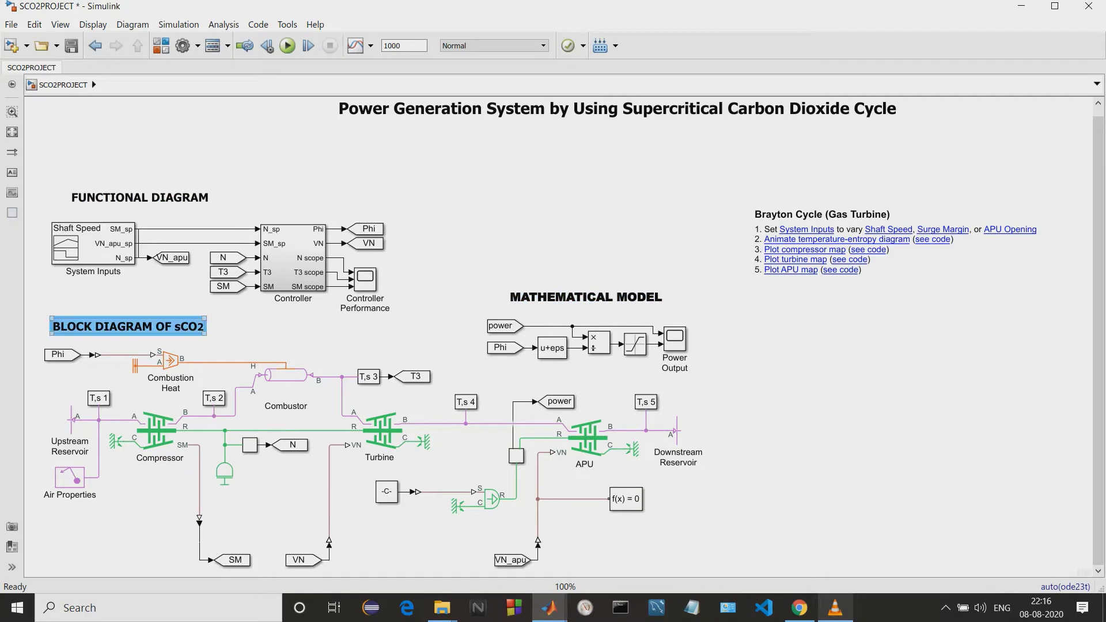
Step: Inspect the functional diagram's System Inputs block and look inside the Controller subsystem, returning to the top-level model
left_click(139, 197)
left_click(93, 243)
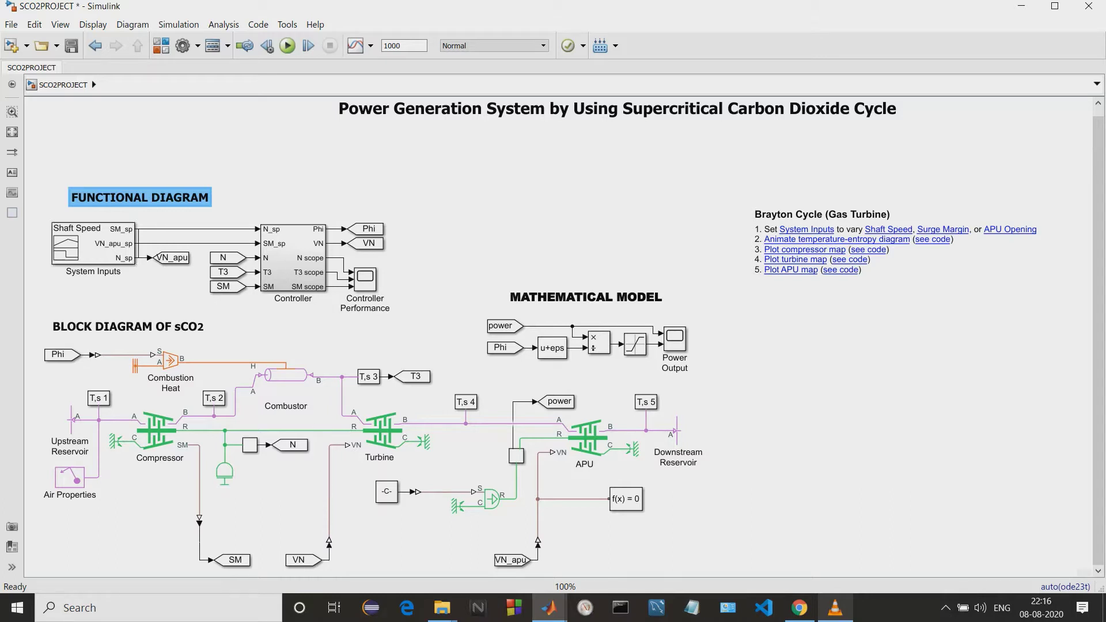
left_click(293, 258)
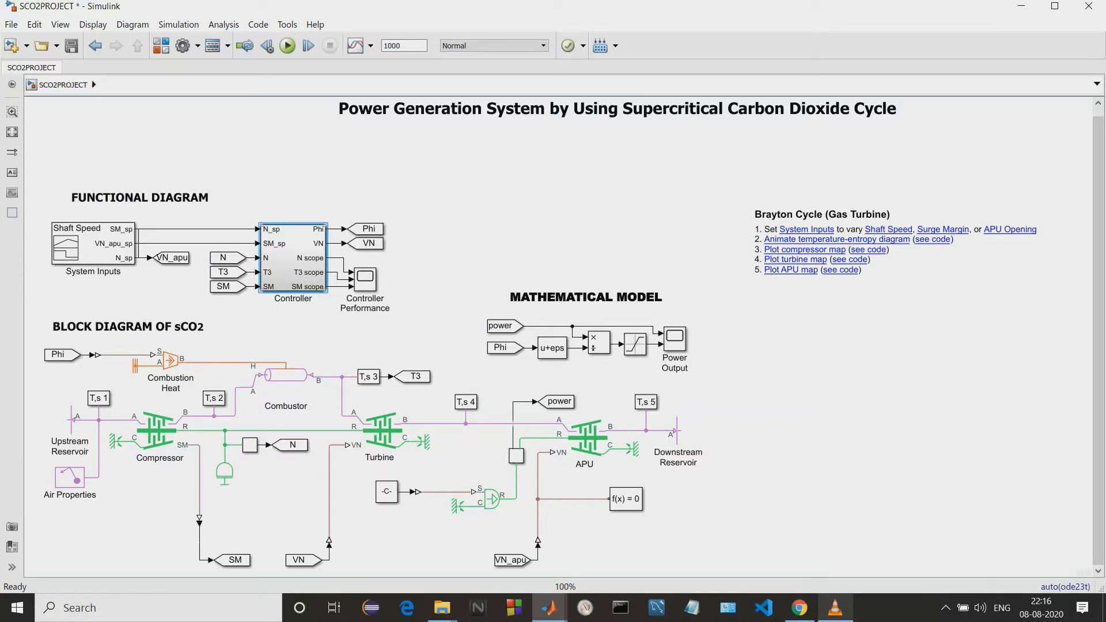
key("Return")
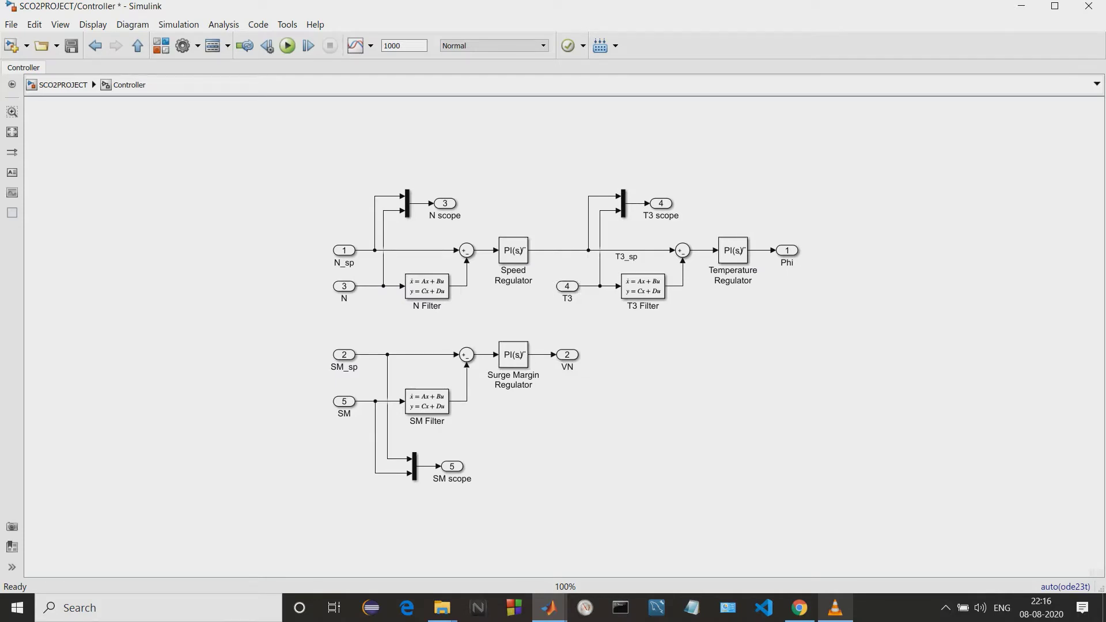
key("Escape")
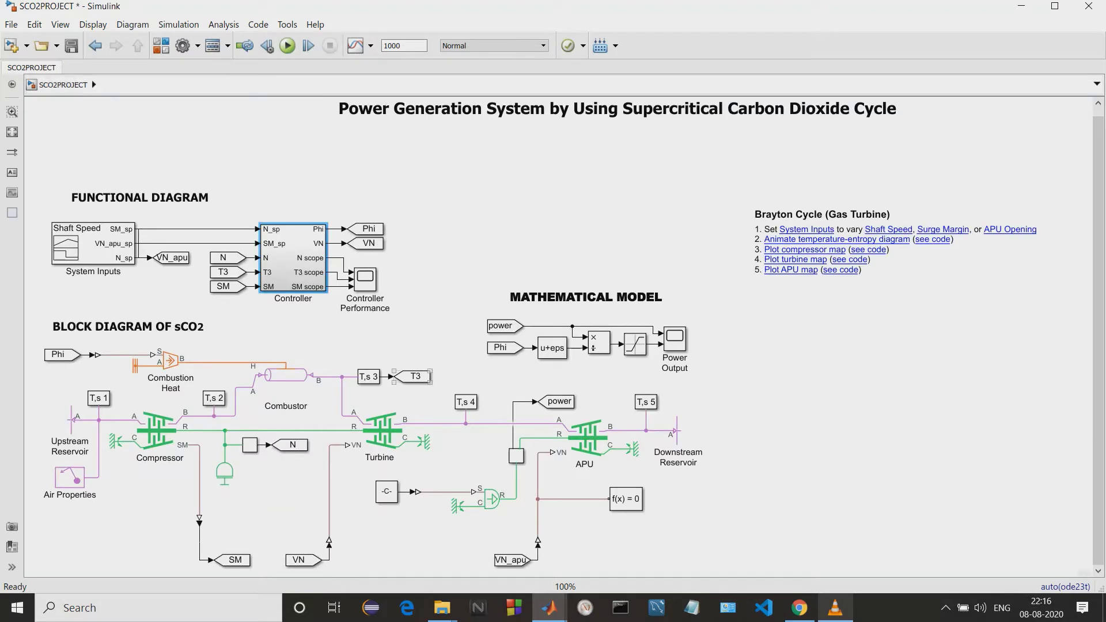
Step: Examine the power and Phi input tags of the mathematical model
left_click(490, 326)
left_click(483, 325)
left_click(500, 347)
left_click(486, 347)
Step: Go through the sCO2 block diagram's components: Compressor, Turbine, APU, Combustor, Combustion Heat and Upstream Reservoir
left_click(127, 326)
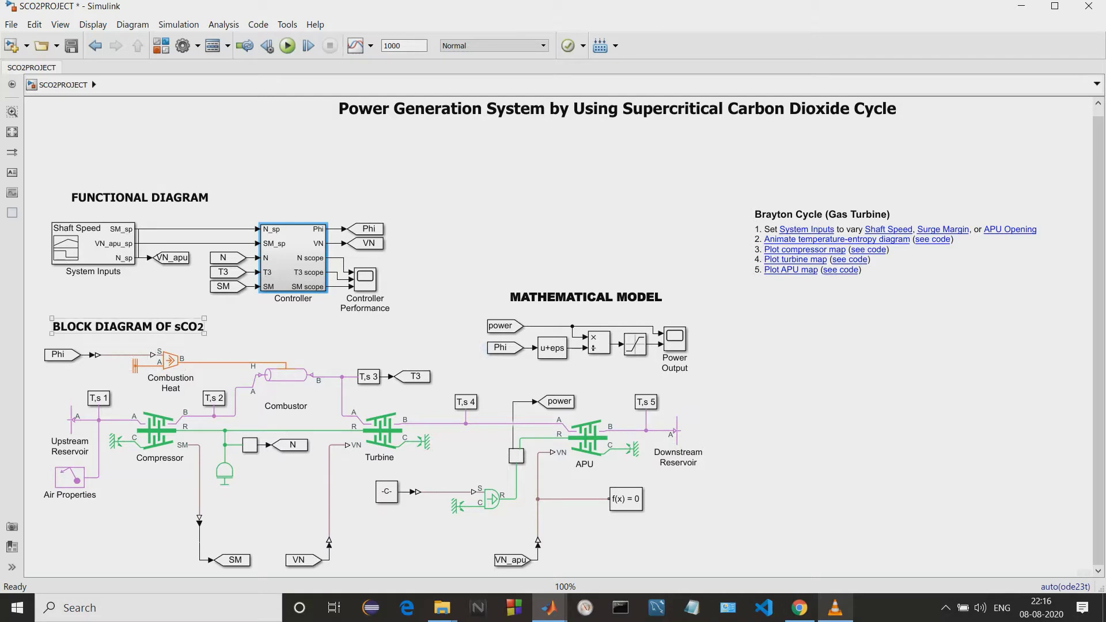
left_click(155, 429)
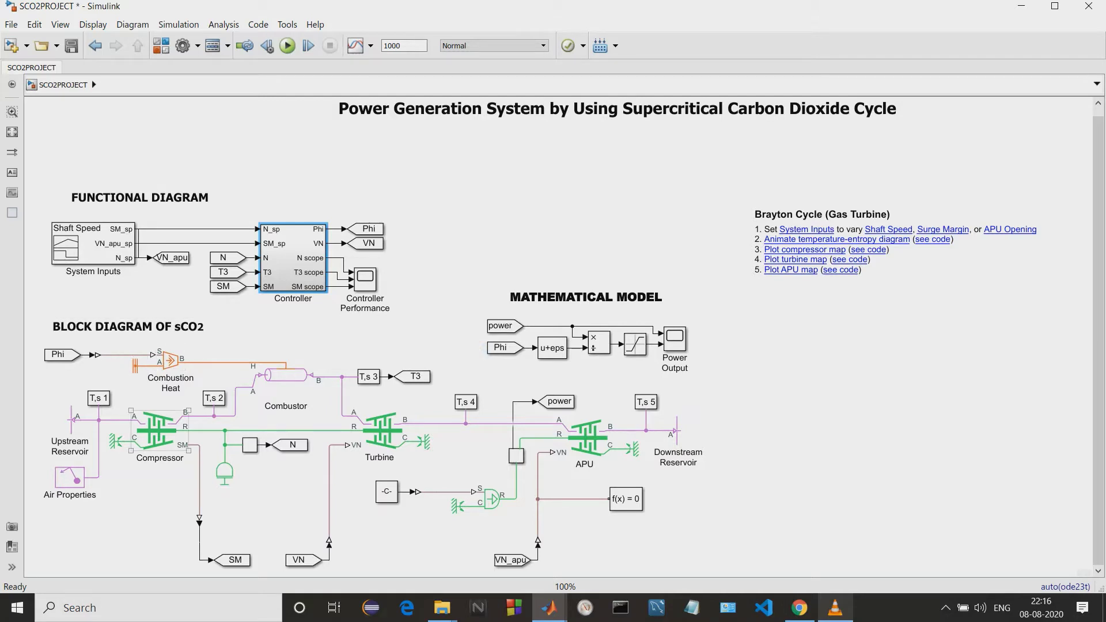
left_click(380, 430)
left_click(586, 437)
left_click(285, 375)
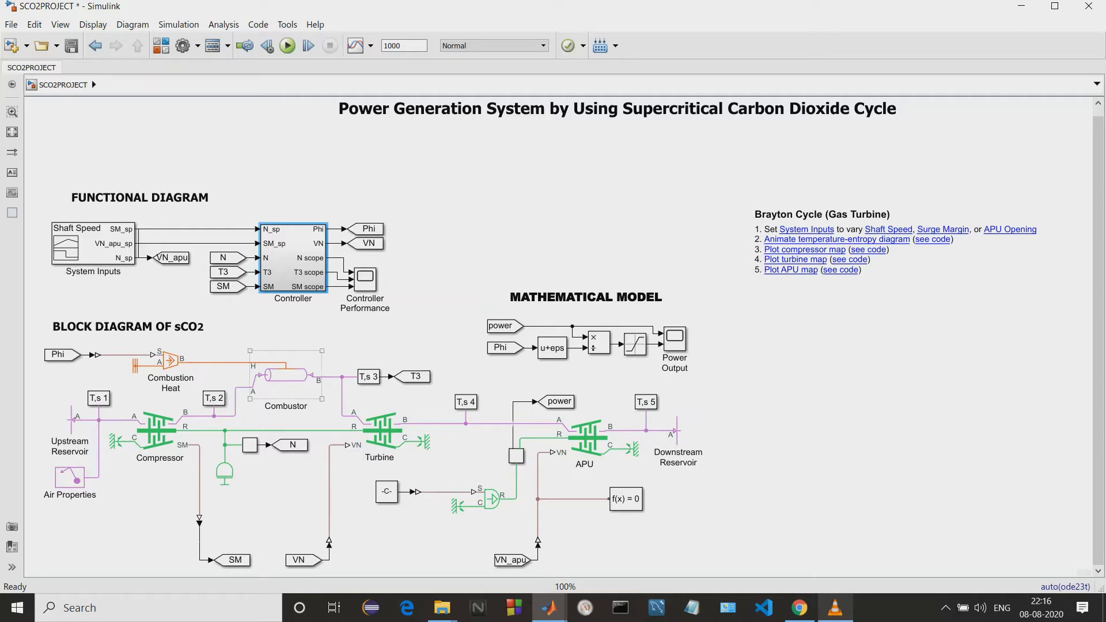
left_click(170, 361)
left_click(71, 420)
Step: Follow the rotating machines along the cycle from the Compressor through the Turbine to the APU
left_click(155, 430)
key("Escape")
left_click(381, 431)
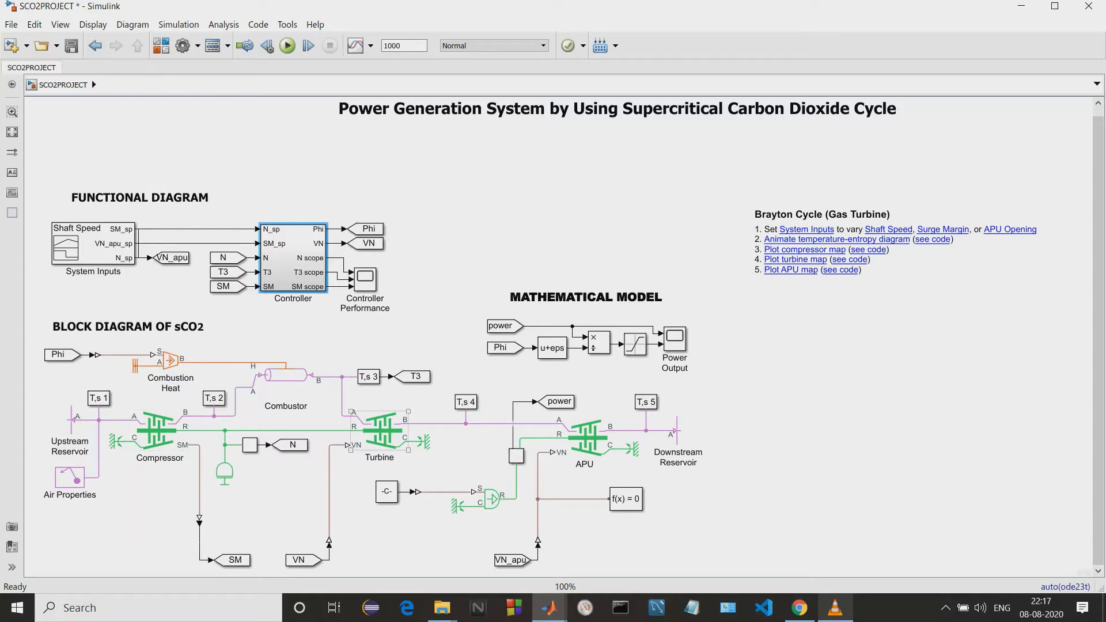
key("Escape")
left_click(586, 437)
key("Escape")
Step: Review the Compressor block's parameters and variables, and close its settings without changes
left_click(156, 431)
double_click(159, 430)
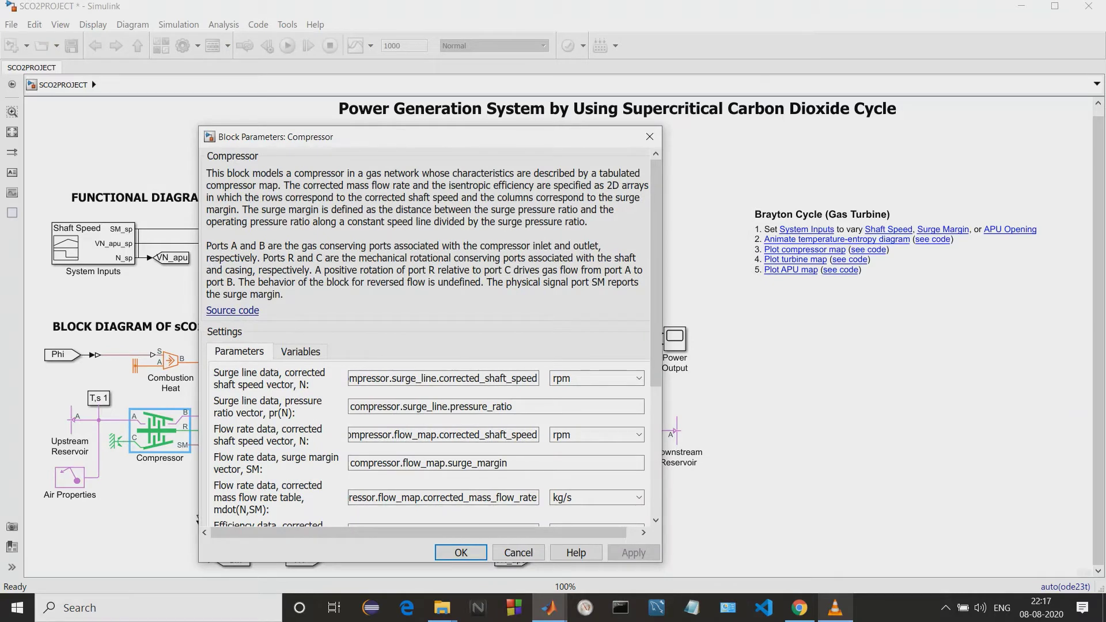
left_click(281, 352)
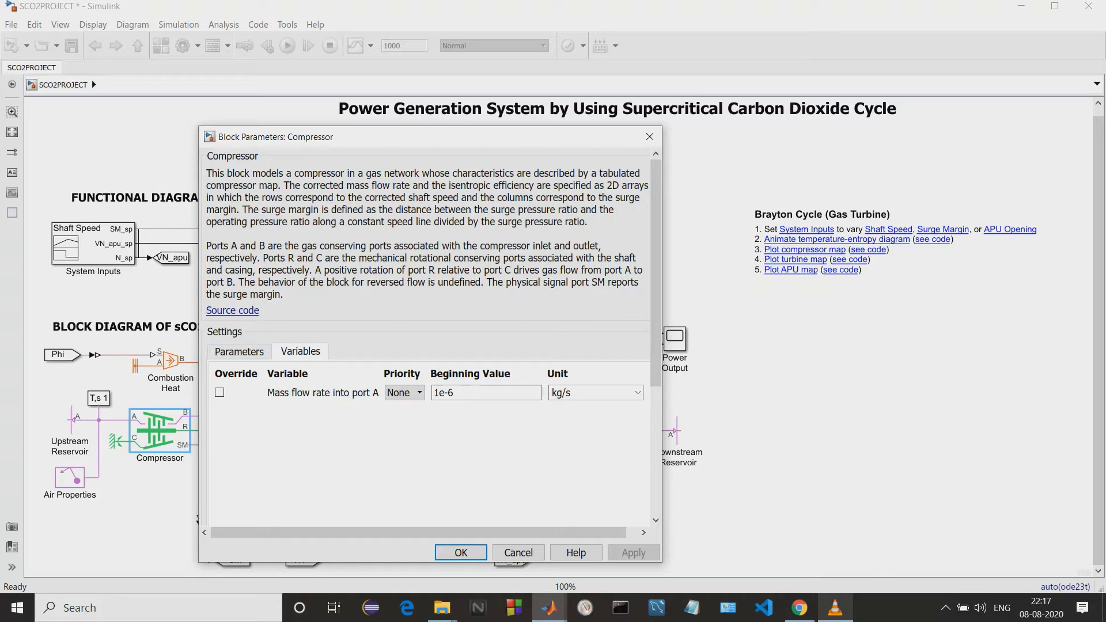
left_click(649, 137)
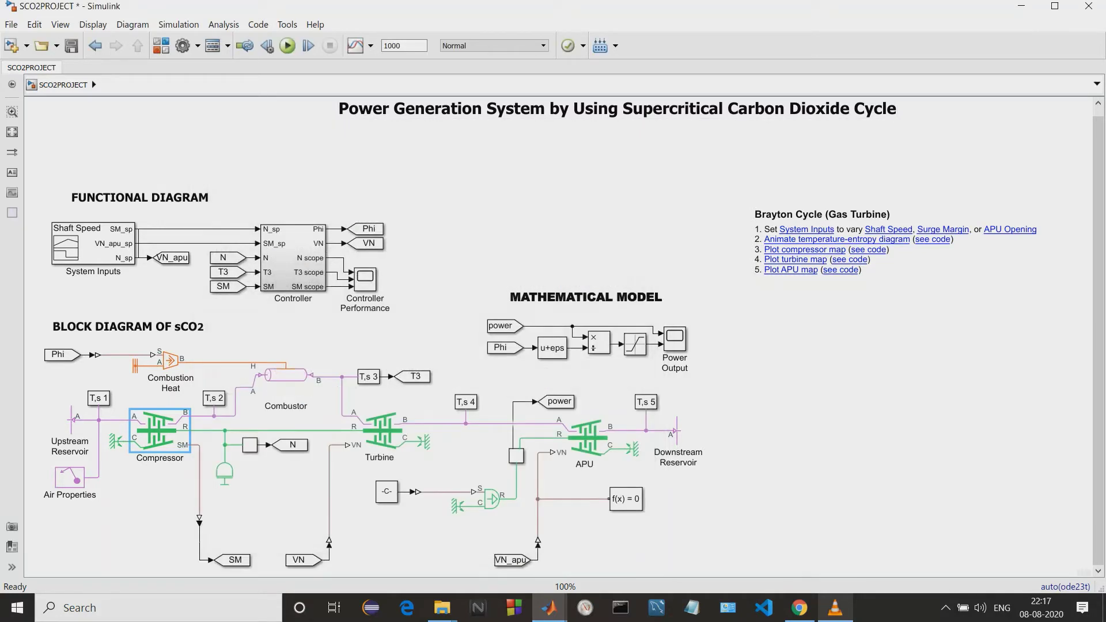
Step: Review the Turbine block's parameters and variables, and the APU block's parameters
left_click(379, 430)
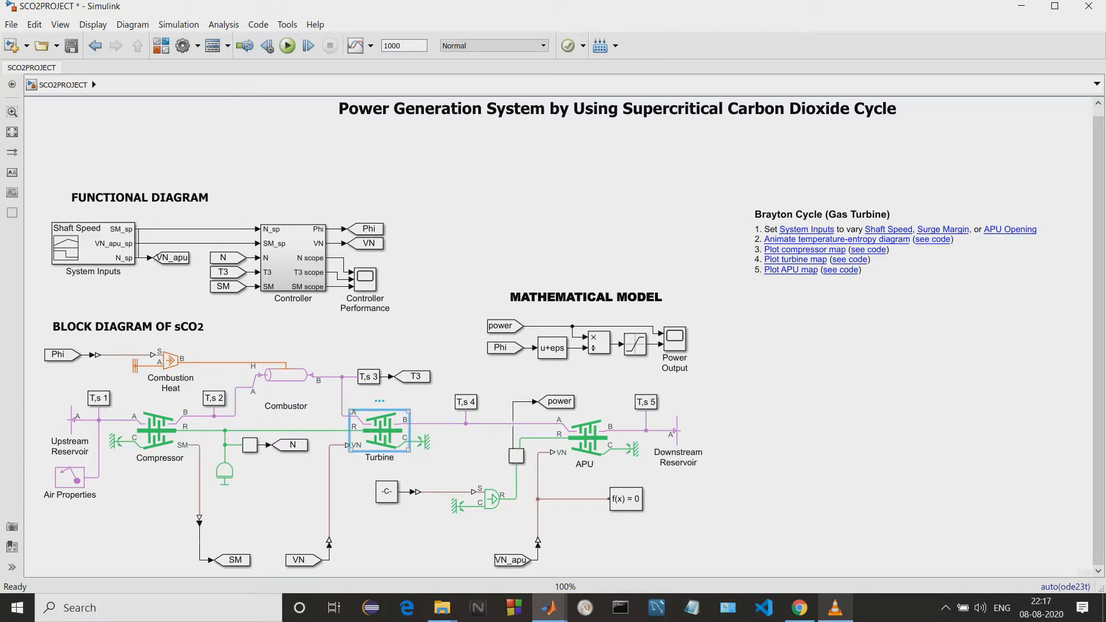
double_click(380, 430)
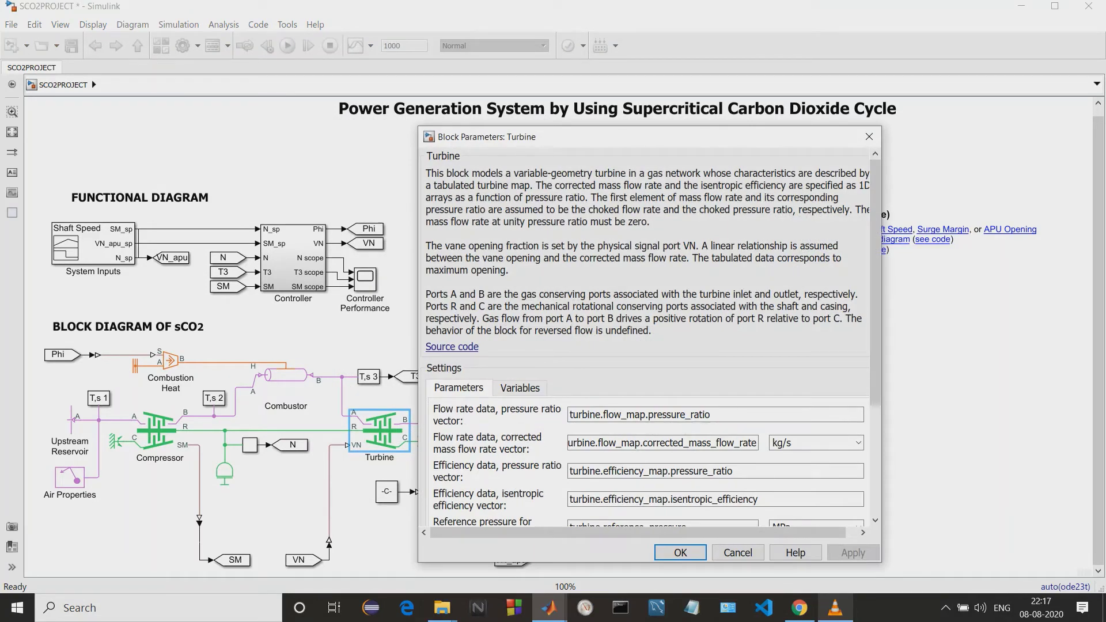
scroll(875, 277, "down", 5)
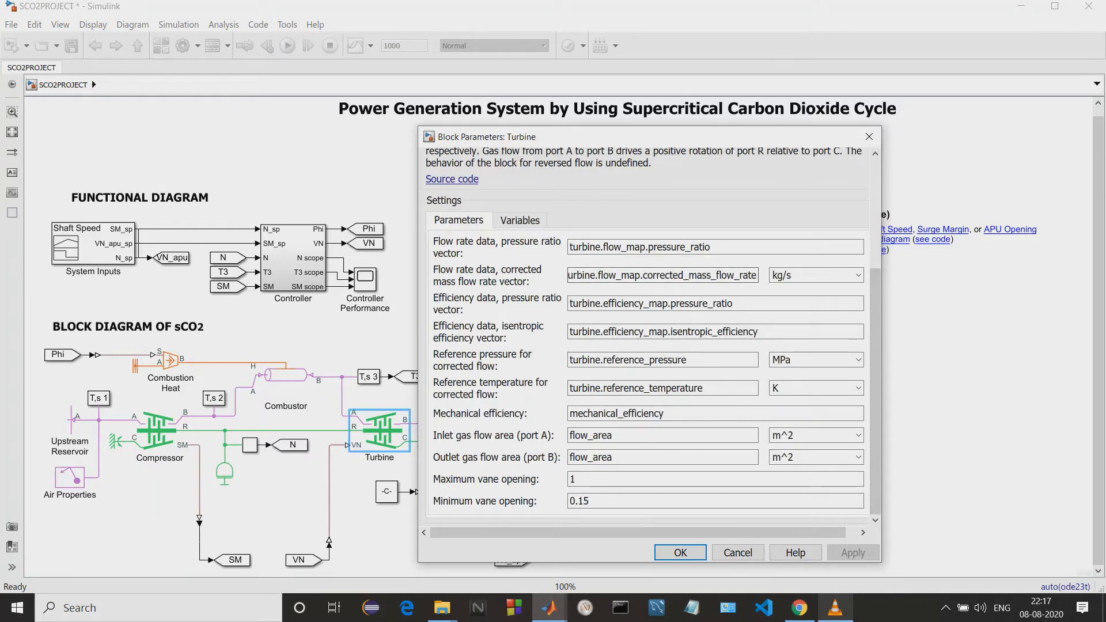
left_click(519, 220)
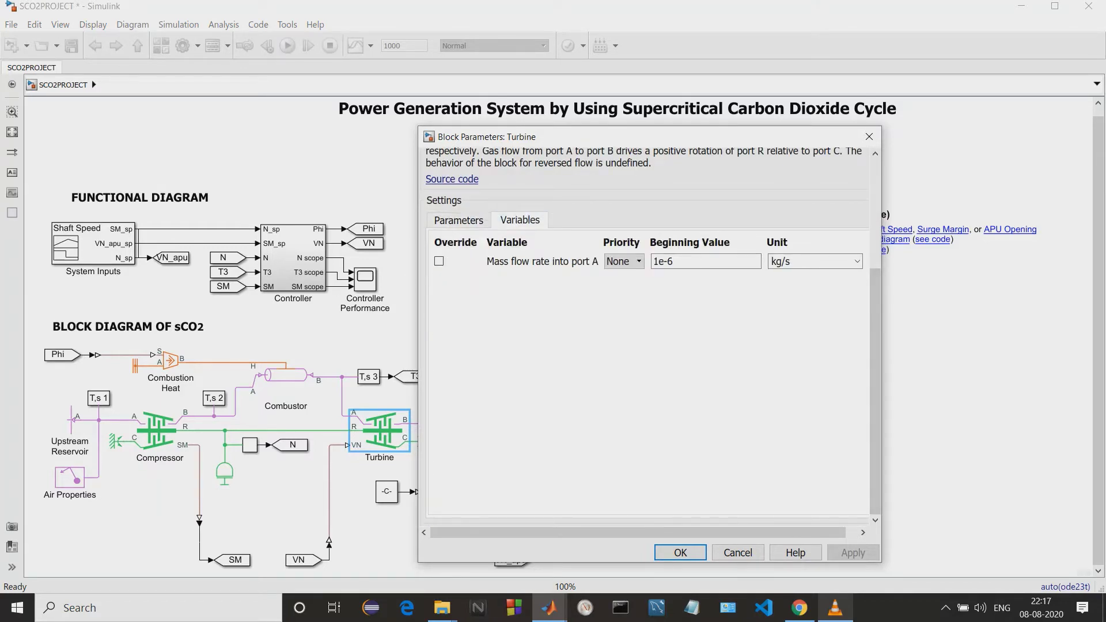
left_click(869, 137)
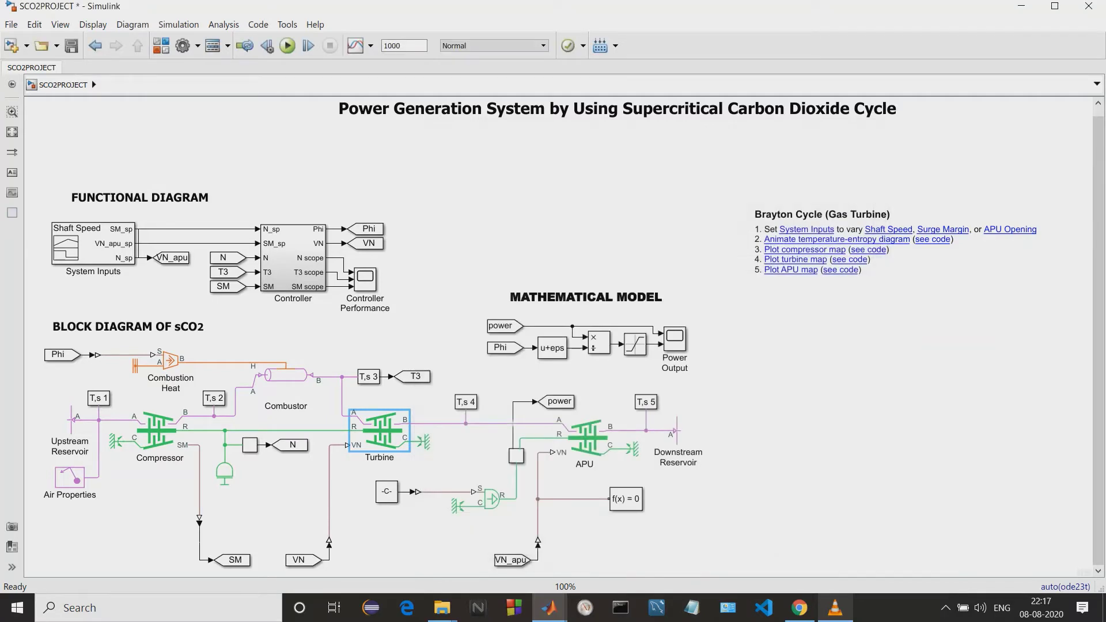
double_click(599, 434)
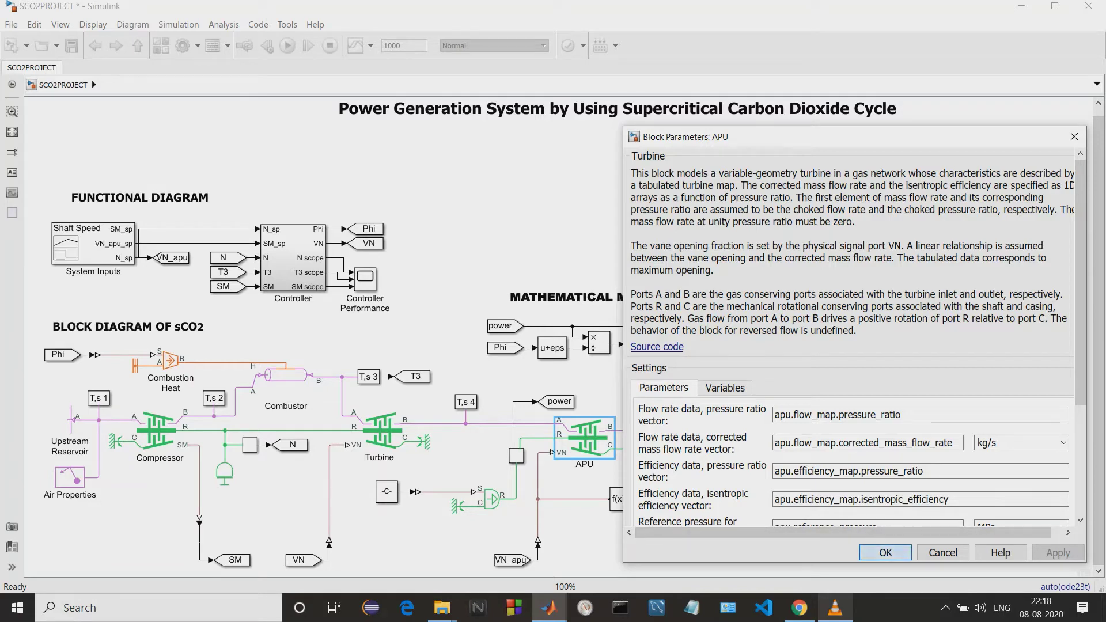
key("Return")
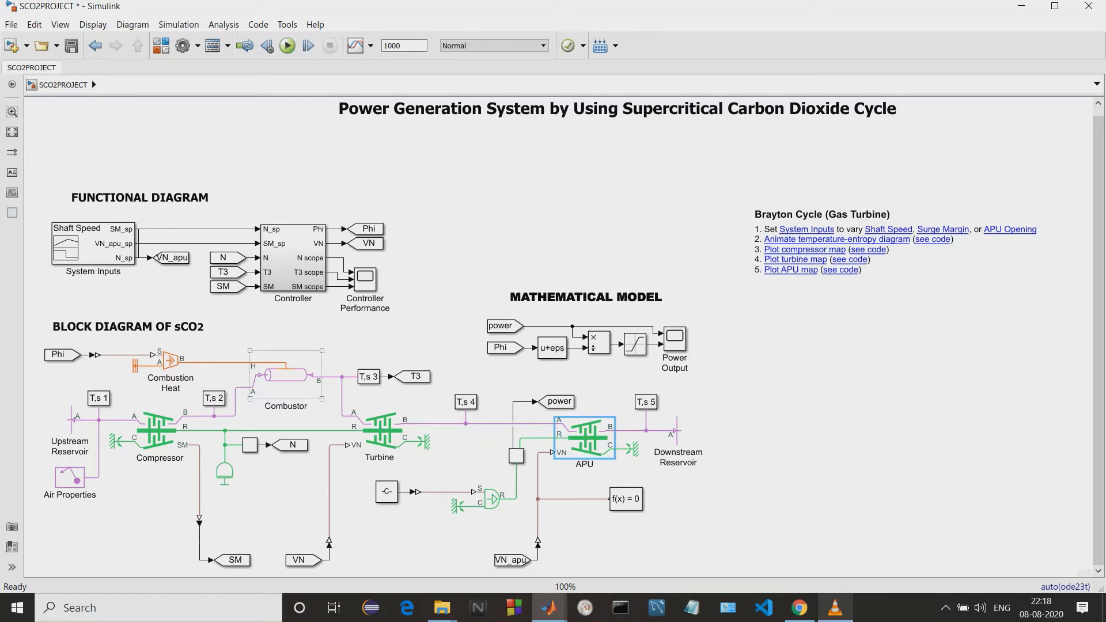
Step: Review the Combustor block's geometry, friction and heat transfer, and variables settings
double_click(286, 374)
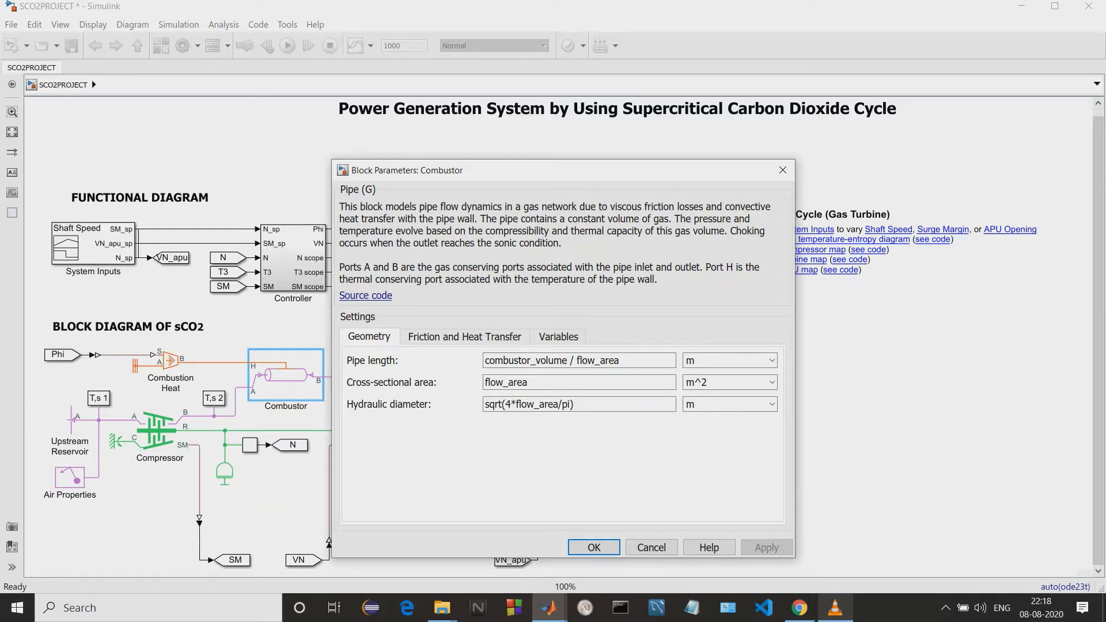
left_click(464, 337)
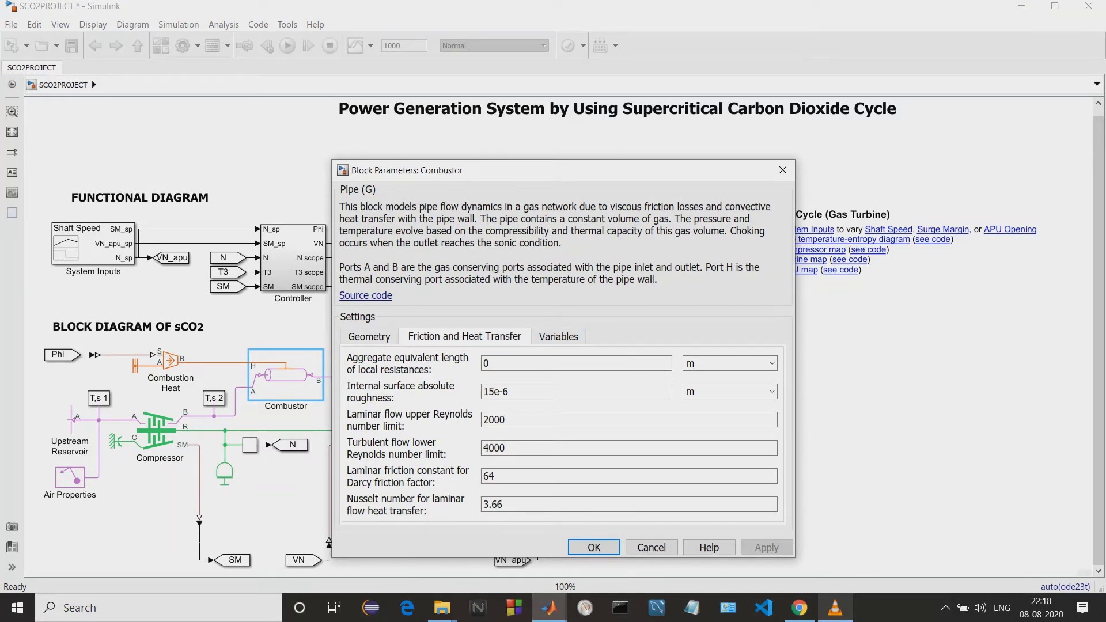
left_click(557, 336)
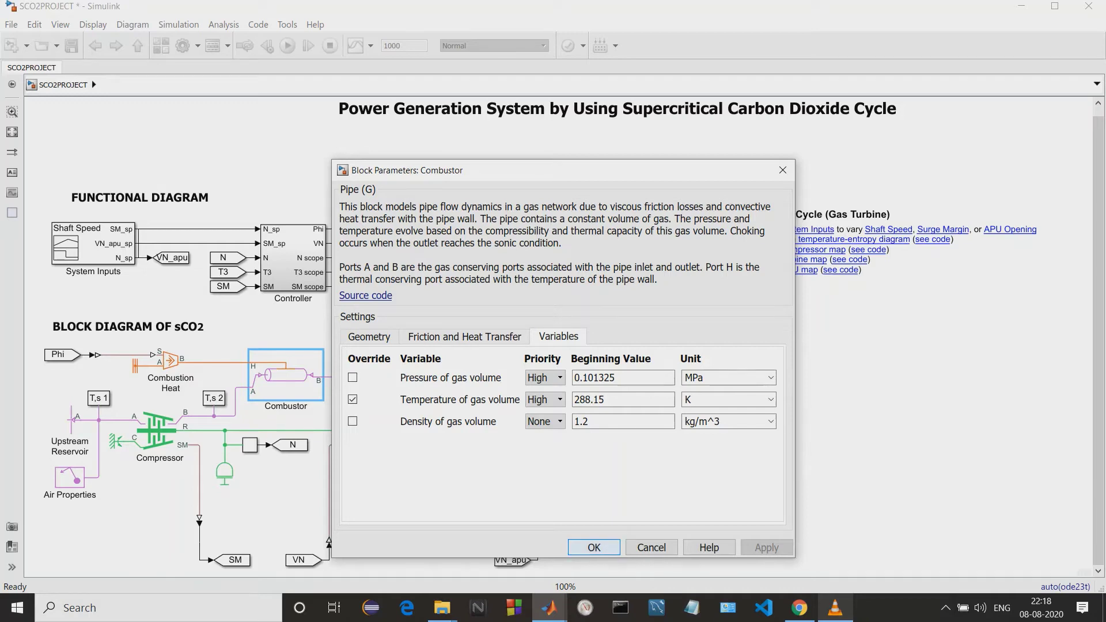
left_click(578, 551)
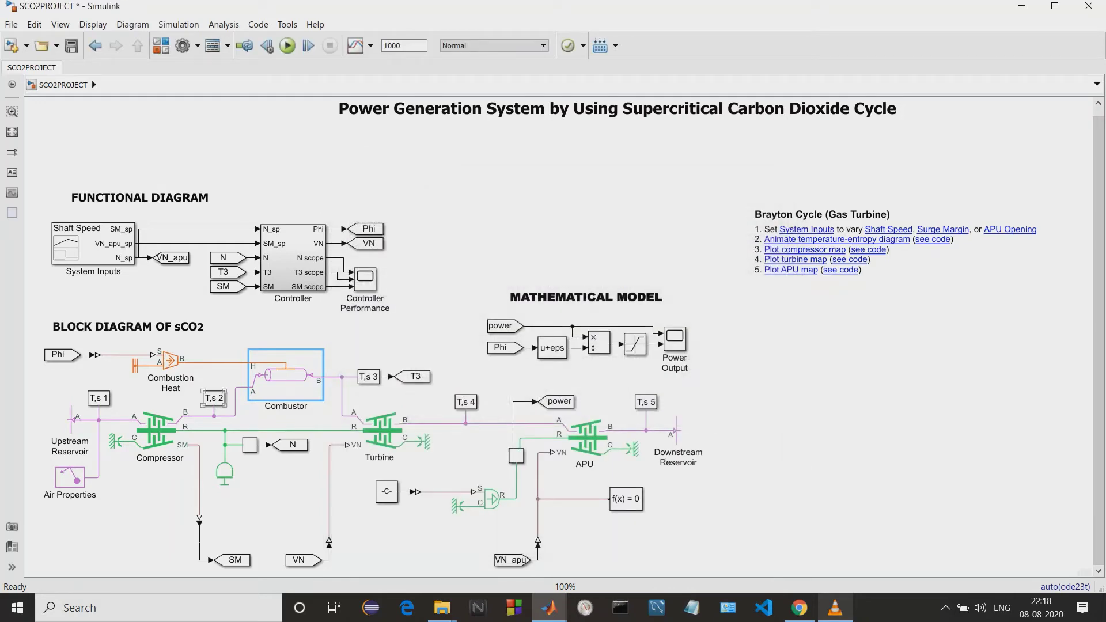
Step: Revisit the Combustion Heat, Combustor, Compressor, Turbine and APU blocks in the sCO2 diagram
left_click(170, 360)
left_click(286, 375)
left_click(157, 430)
key("Escape")
left_click(380, 431)
key("Escape")
left_click(586, 437)
key("Escape")
Step: Display the temperature-entropy diagram in Figure 1 and examine the cycle points
mouse_move(549, 606)
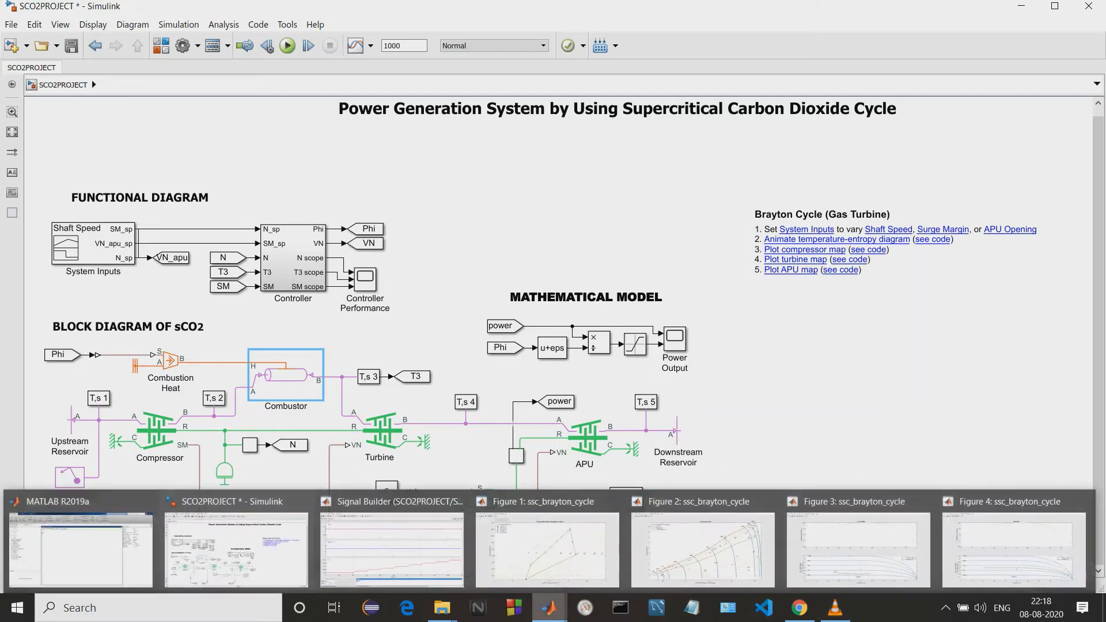
mouse_move(391, 544)
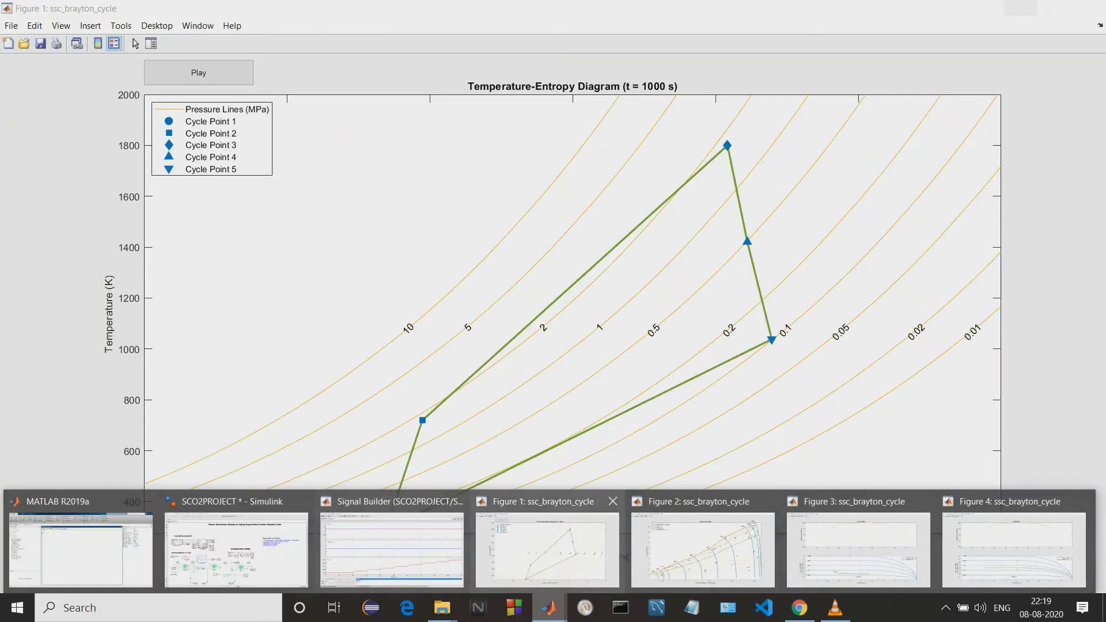
left_click(547, 550)
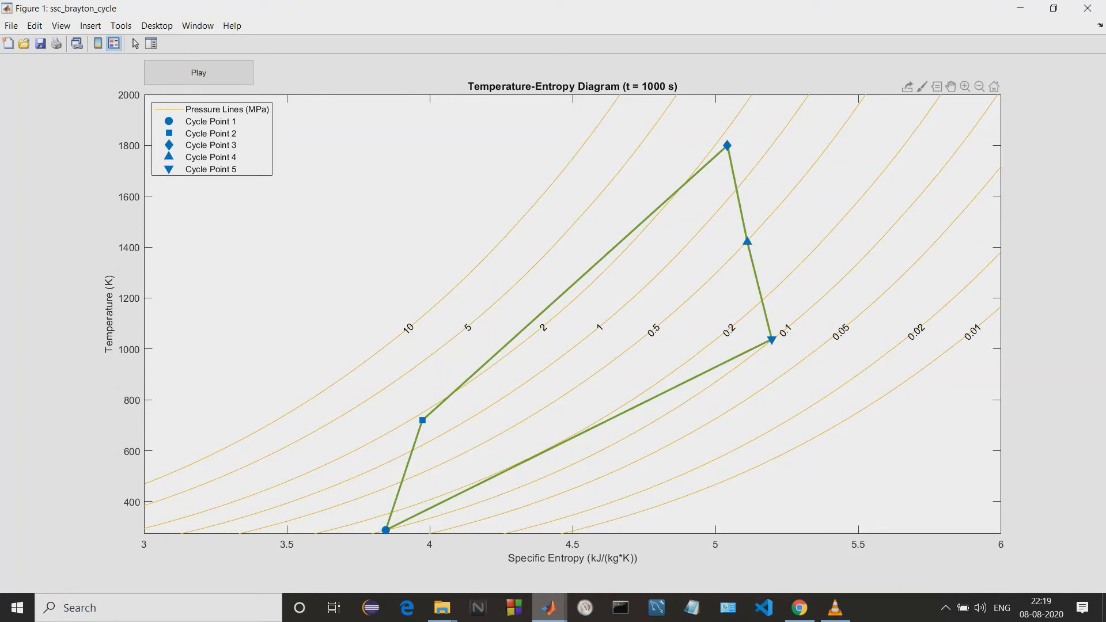
Step: Display the compressor map in Figure 2 and examine points along its surge, speed and efficiency lines
mouse_move(548, 607)
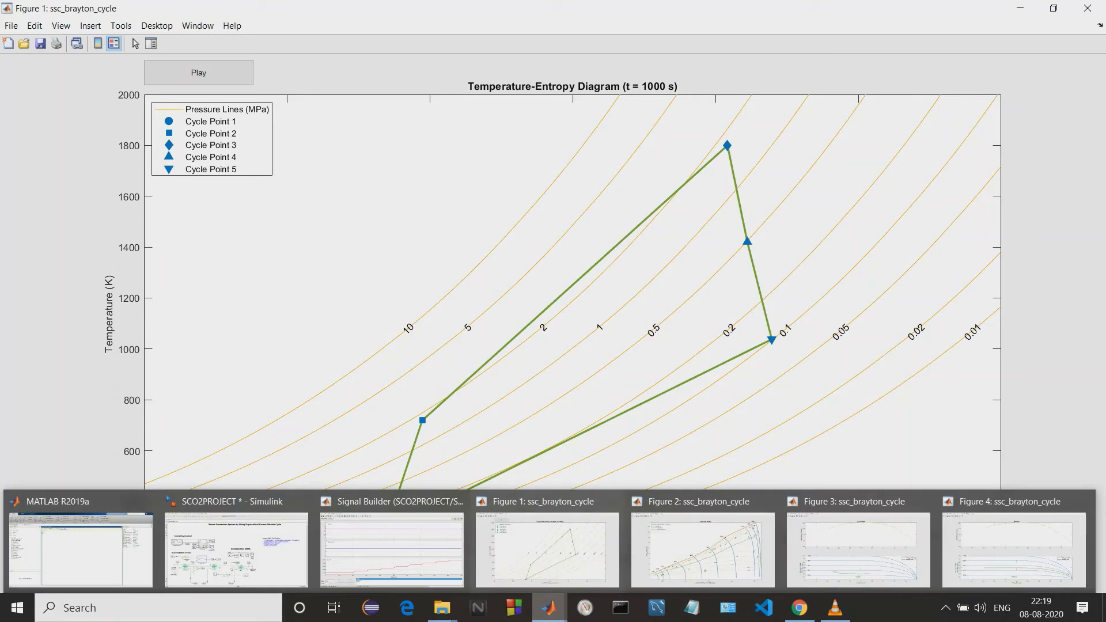
left_click(703, 549)
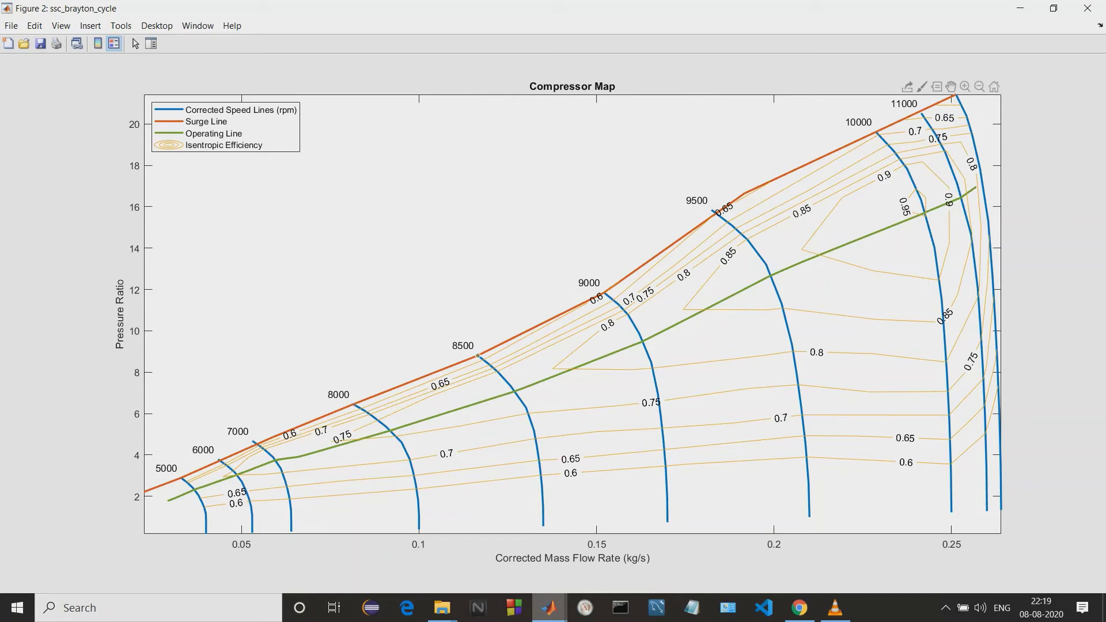
mouse_move(477, 355)
mouse_move(604, 293)
mouse_move(378, 435)
mouse_move(627, 314)
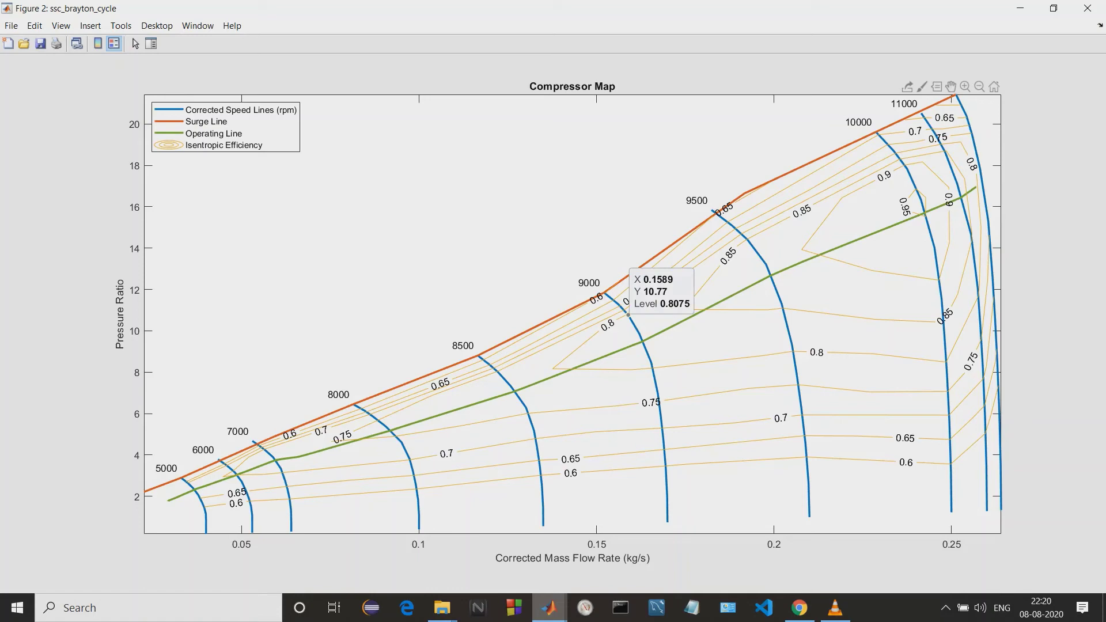
Step: Display the turbine map in Figure 3 and examine its operating line
mouse_move(548, 607)
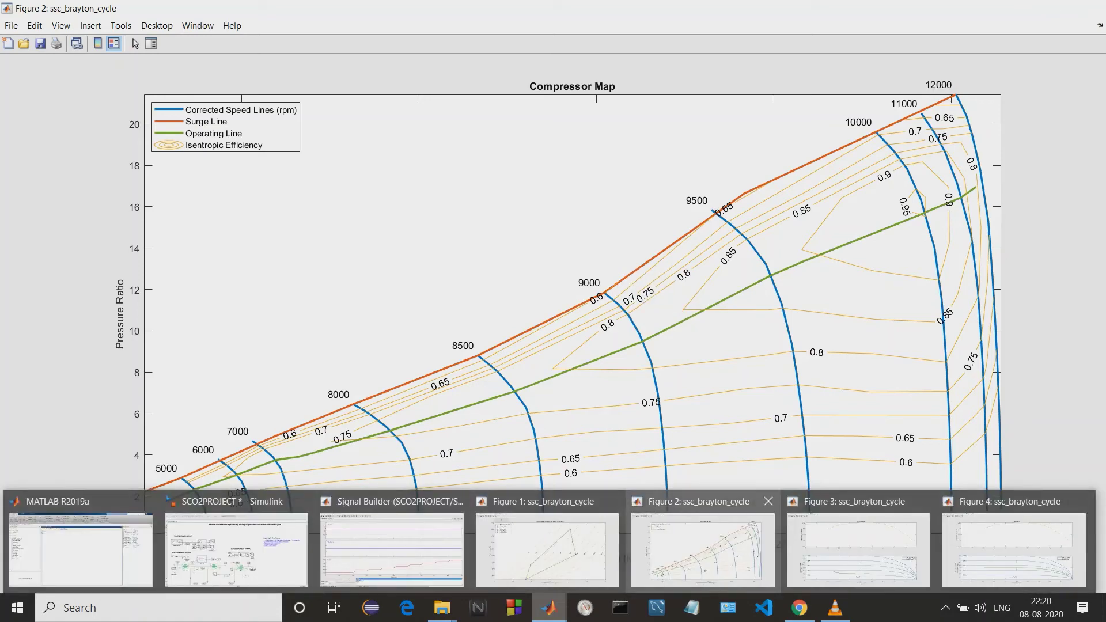
left_click(857, 547)
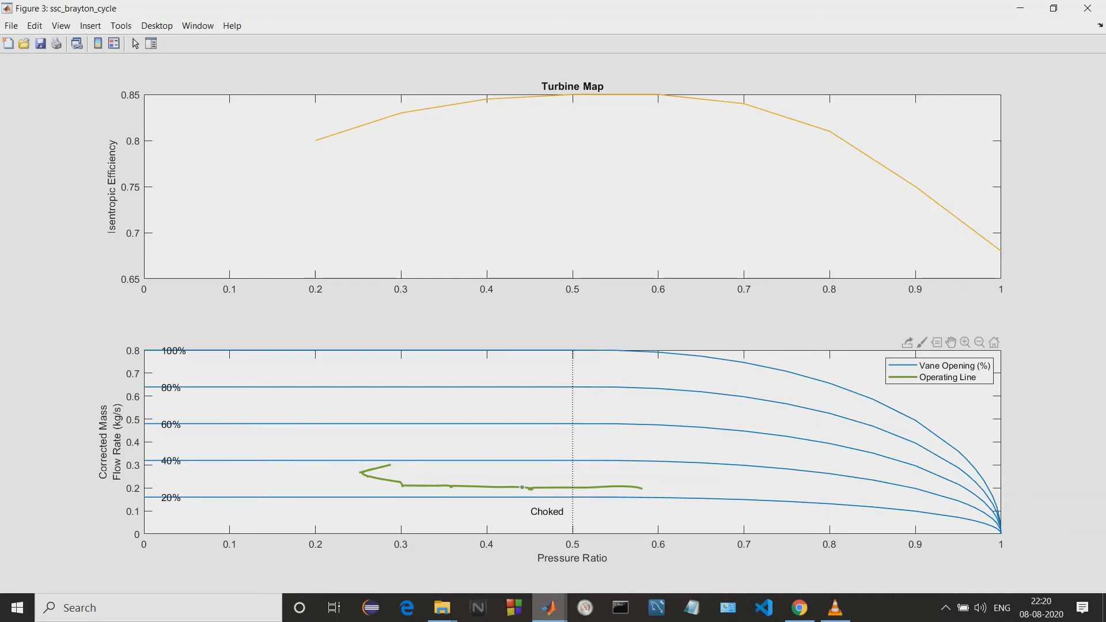
mouse_move(522, 487)
Step: Display the APU map in Figure 4 and examine its isentropic efficiency curve
mouse_move(549, 607)
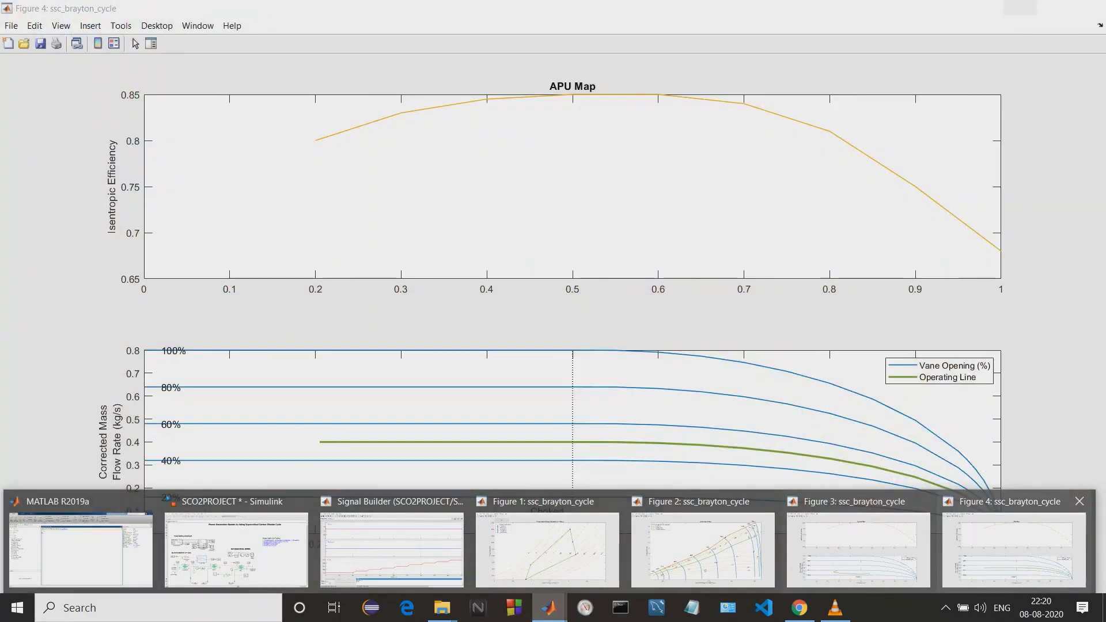
left_click(1014, 548)
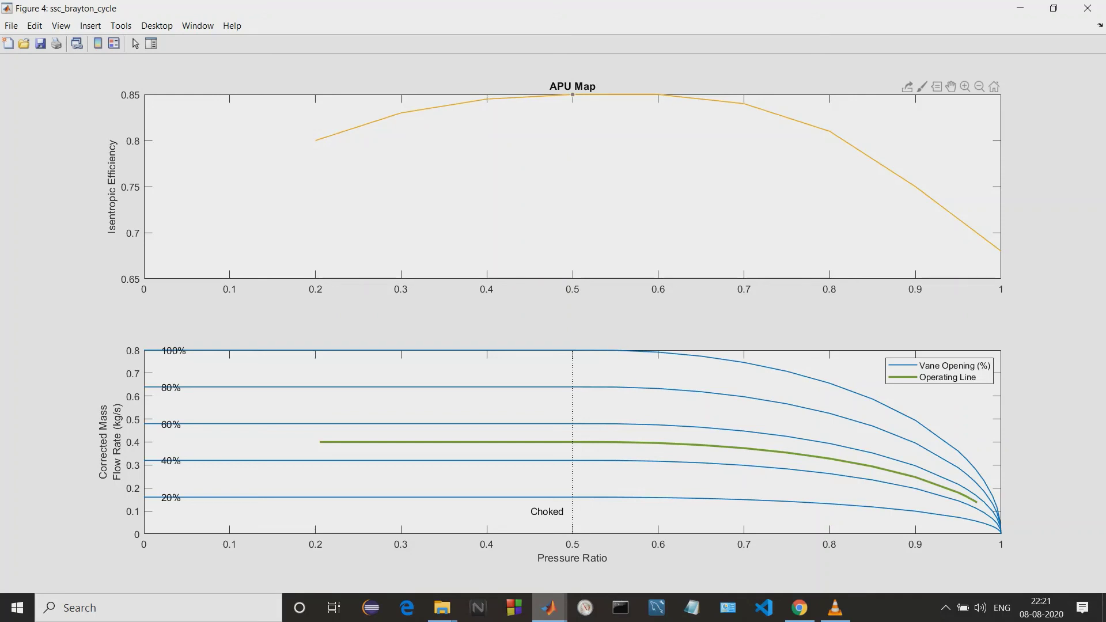
mouse_move(572, 95)
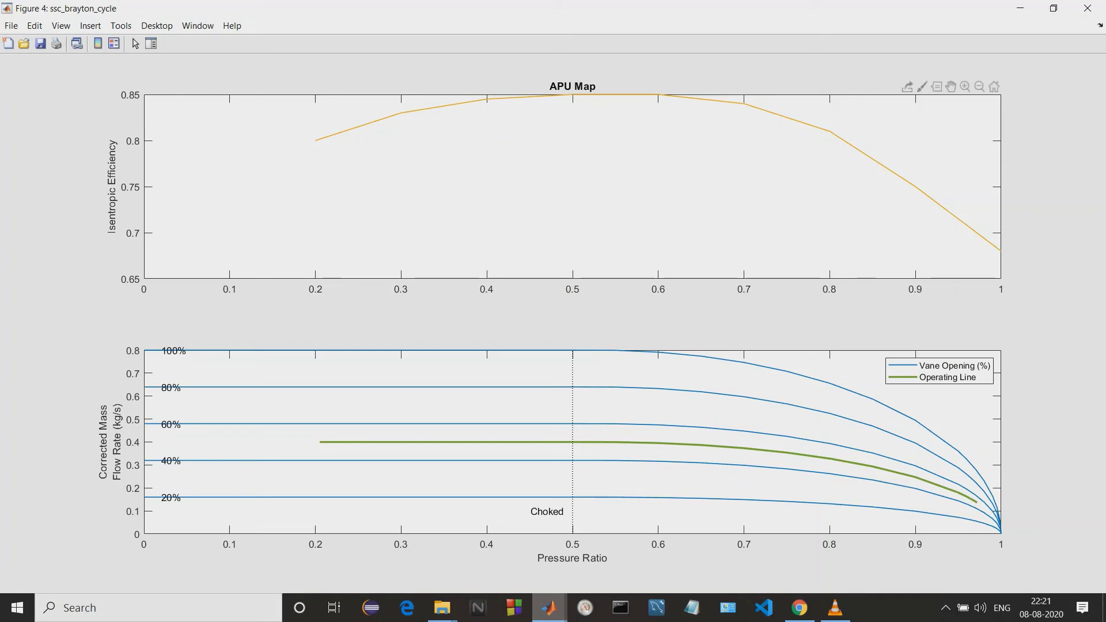